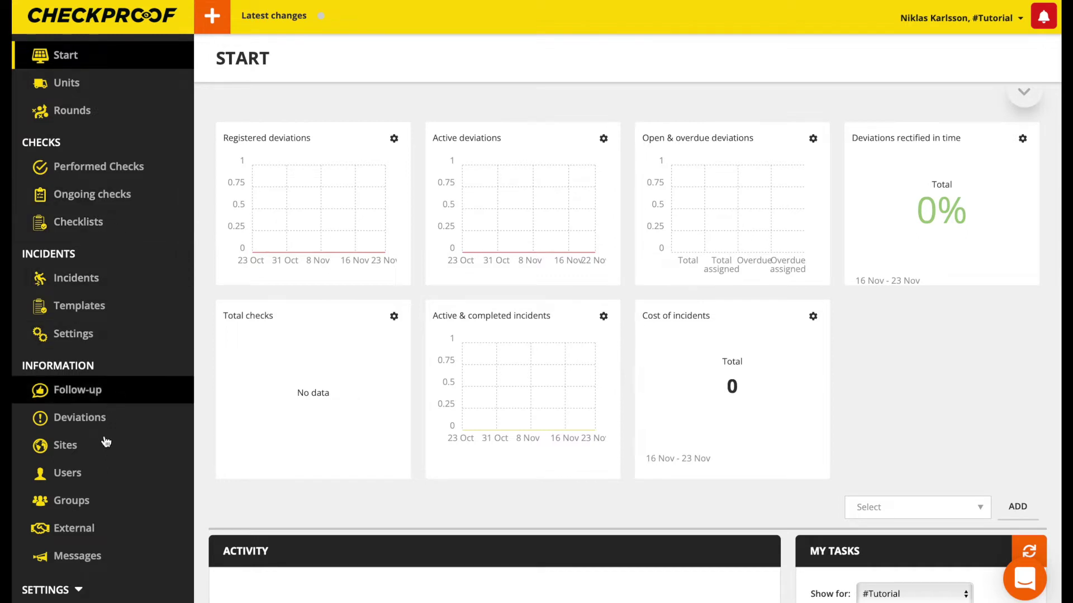
Step: Open the Sites list under Information, showing York and Grimsby
left_click(103, 445)
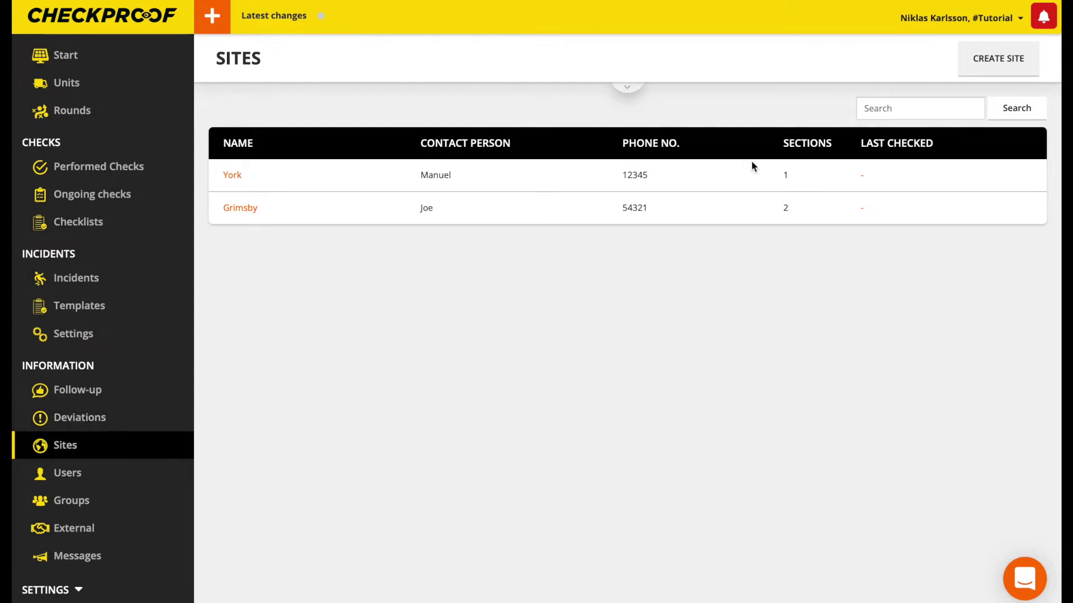
Step: Create a new site with the name Leeds and save it
left_click(981, 72)
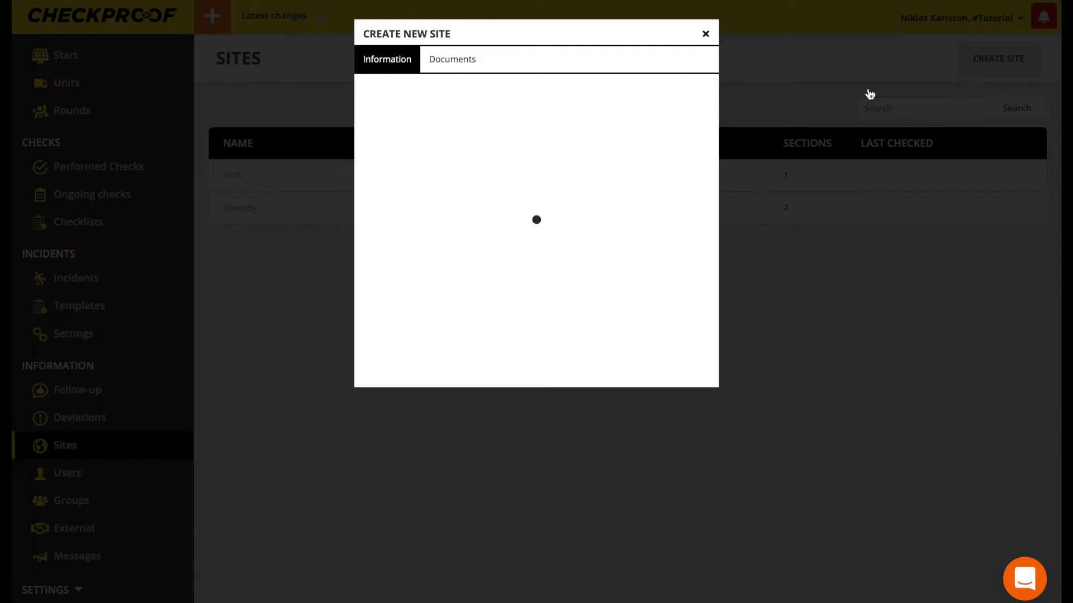
left_click(590, 96)
type("Leeds")
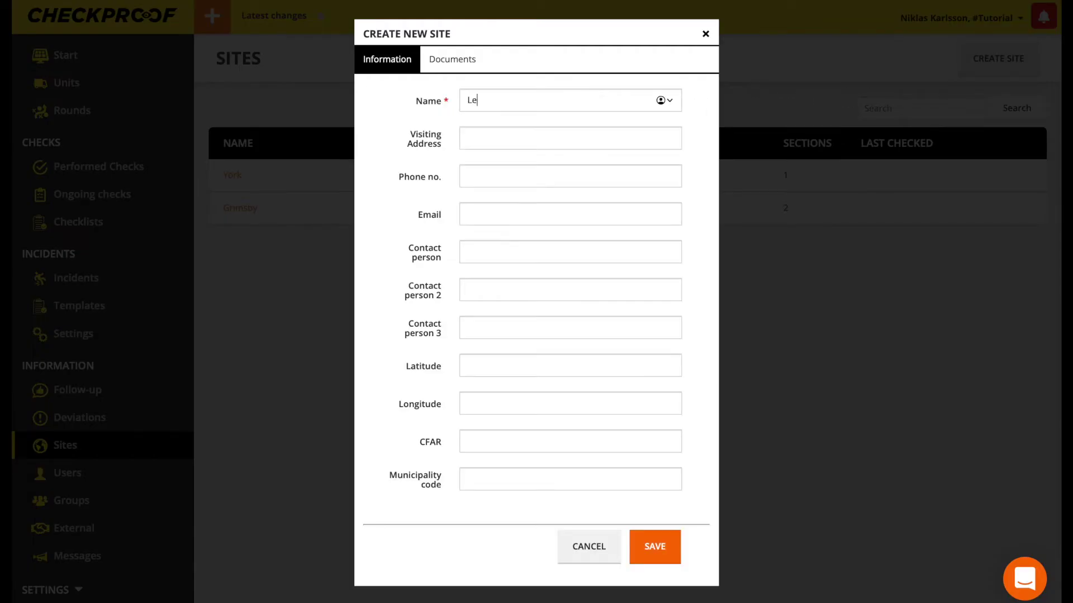
left_click(657, 550)
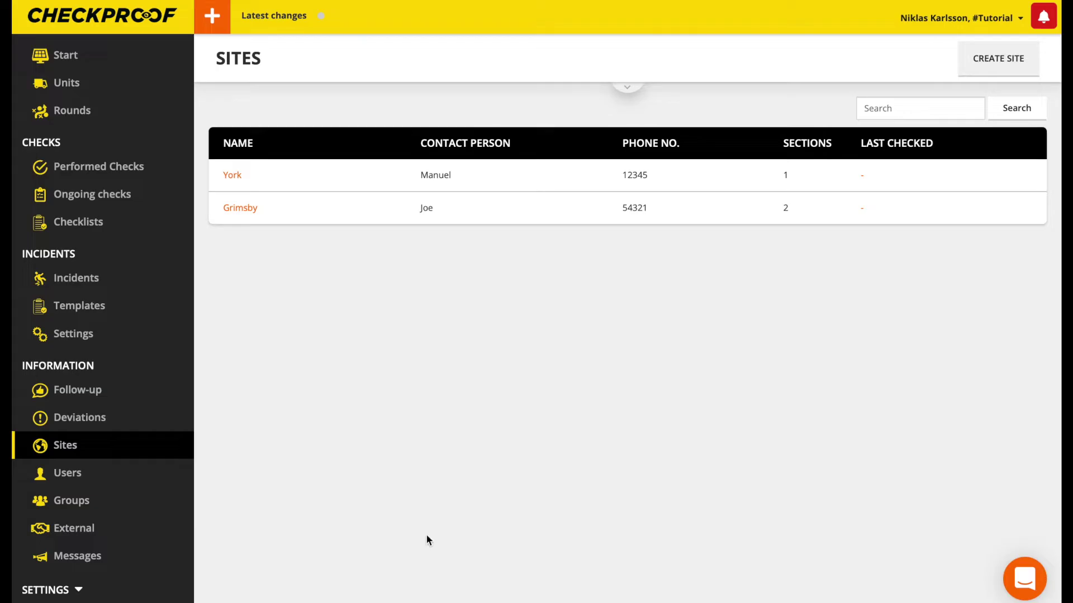
left_click(106, 448)
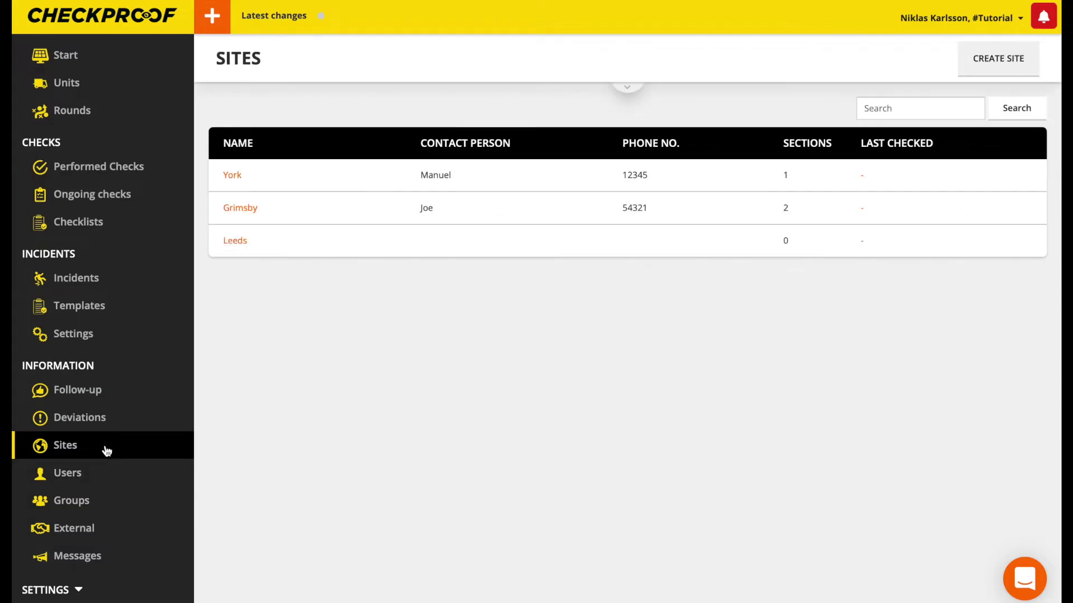
left_click(128, 89)
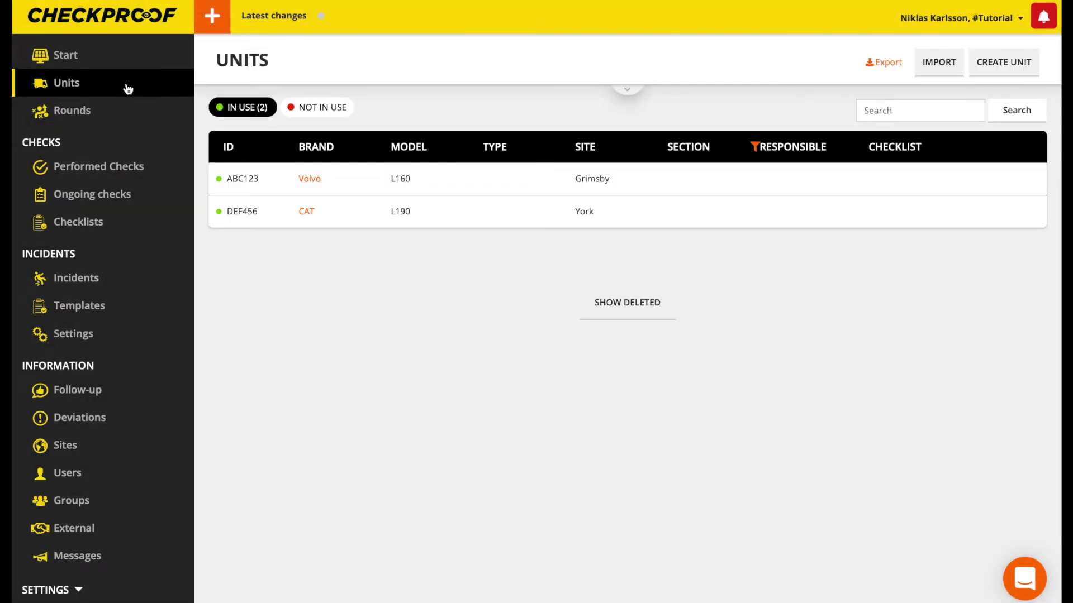
Step: Open the Rounds list, which shows the Safety round at Grimsby
left_click(126, 113)
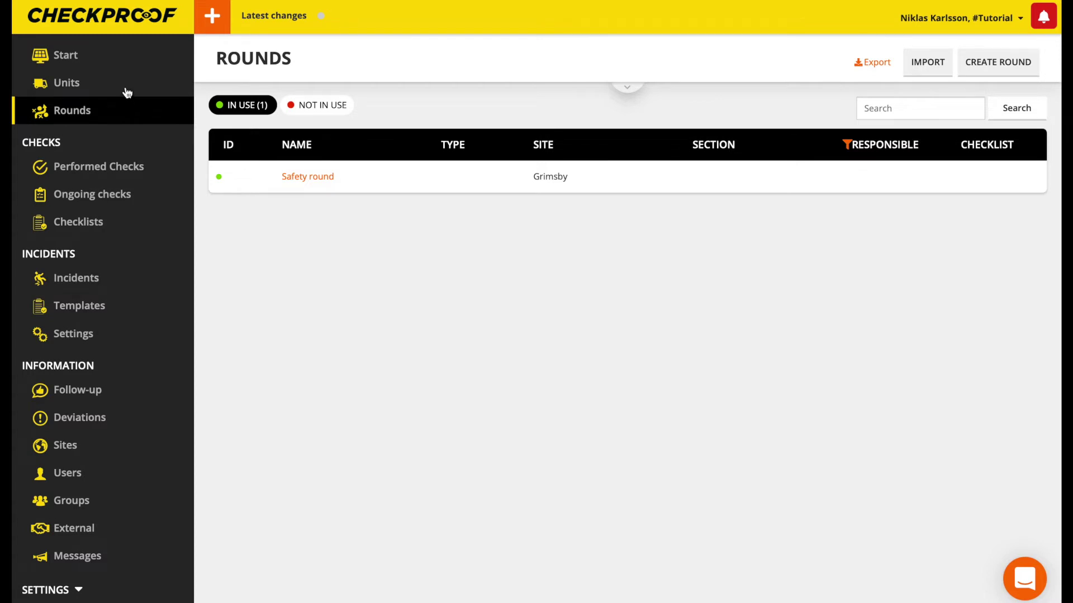
Step: From the Units list, add unit 123 (Object Y) at the Leeds site and save it
left_click(126, 86)
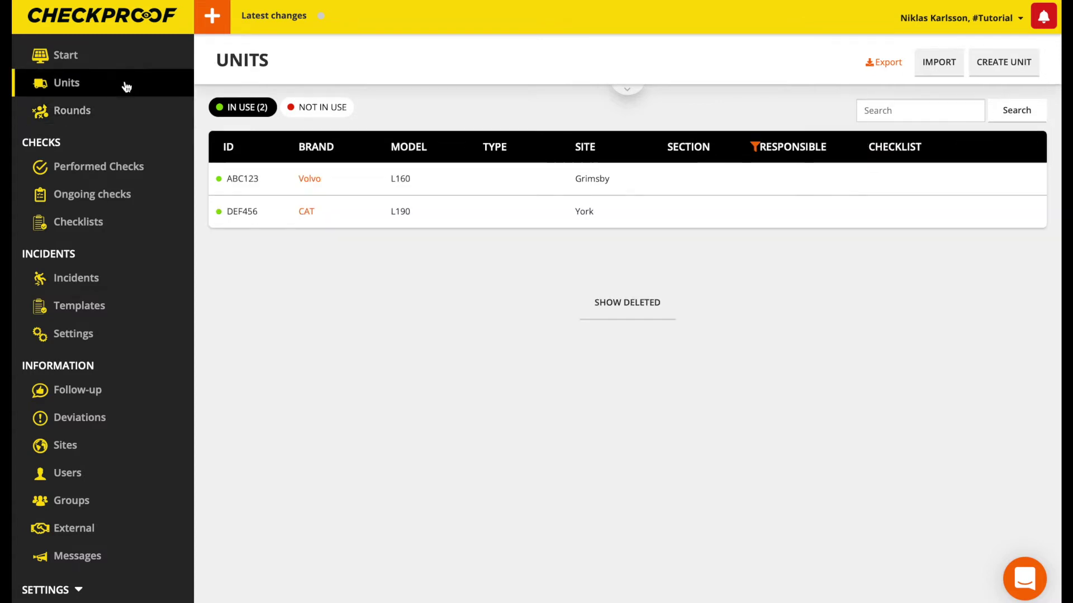
left_click(1003, 66)
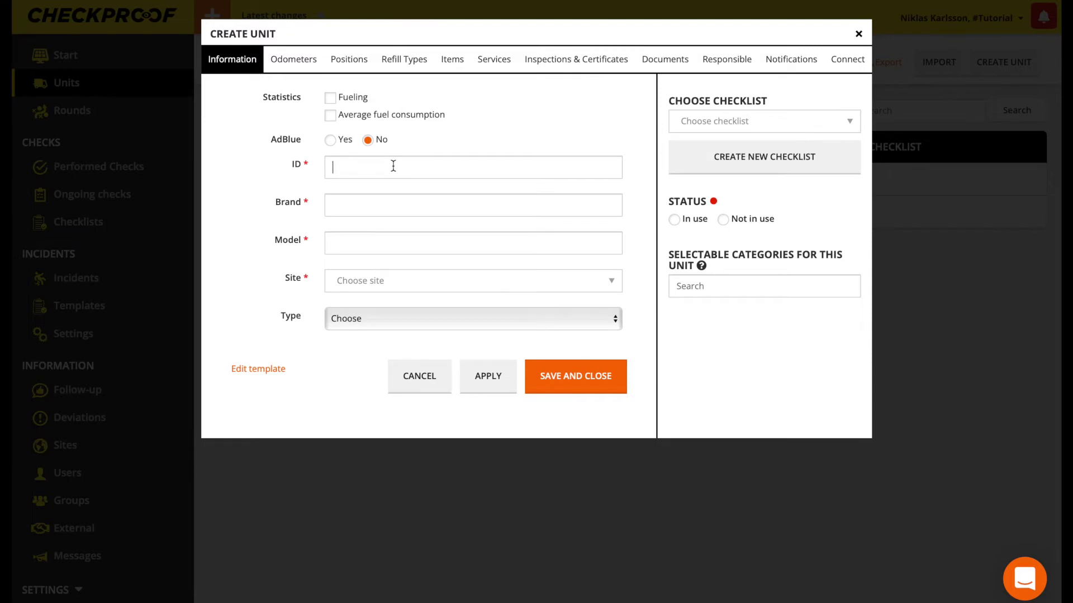
type("123")
left_click(389, 205)
type("Object")
type("Y")
left_click(391, 283)
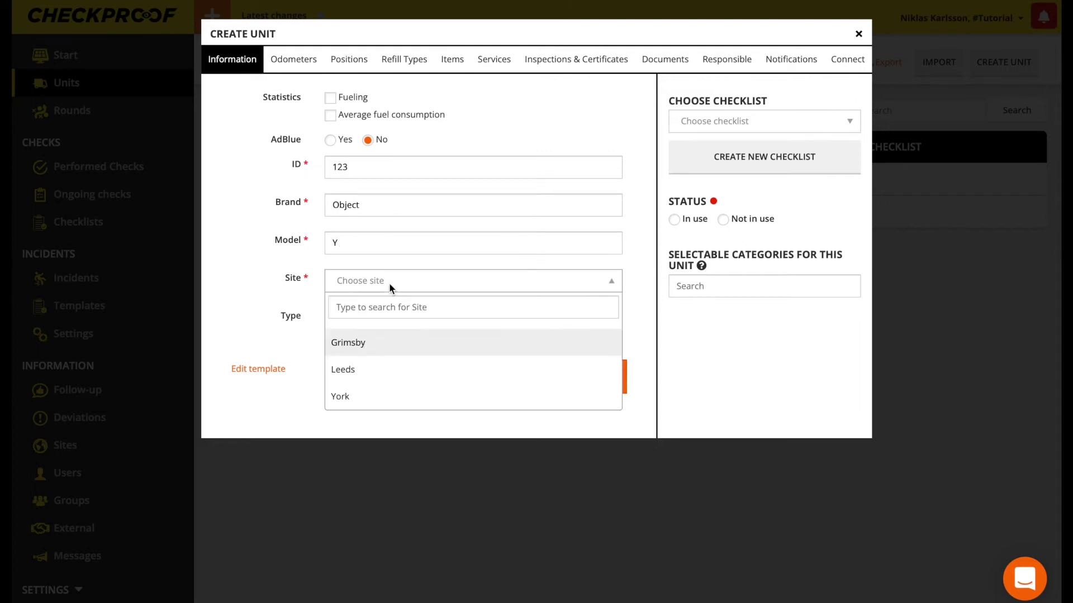
left_click(360, 381)
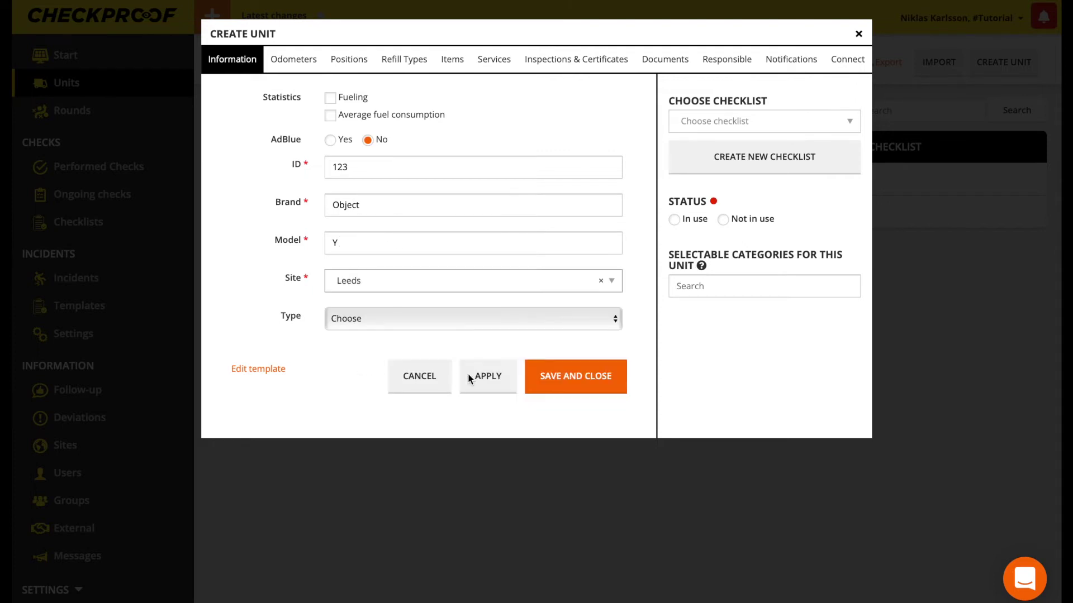
left_click(553, 380)
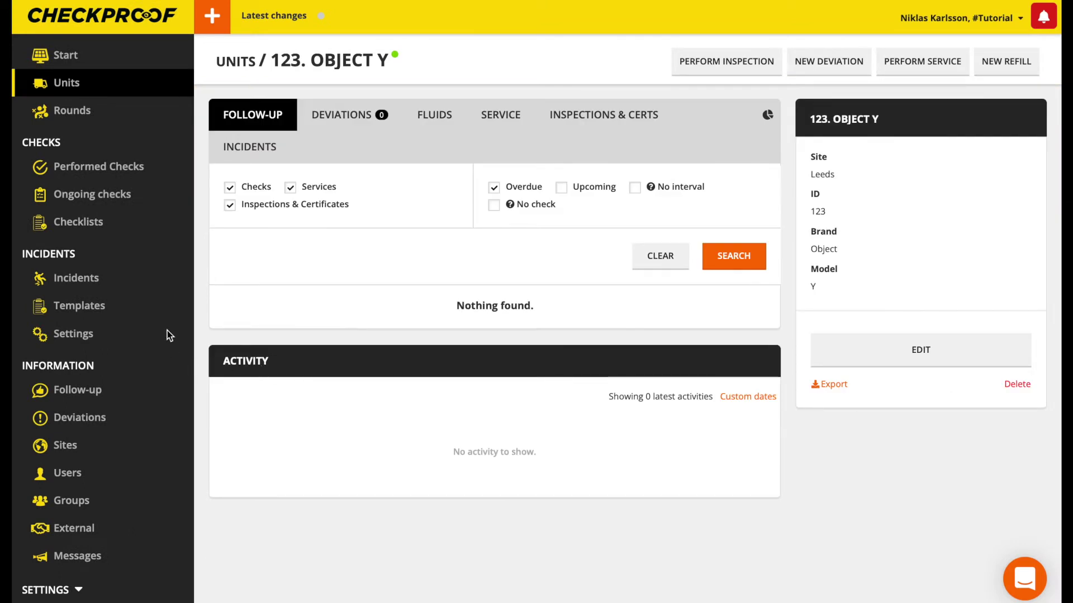
Step: Create and save a unit checklist named 'Object 123' from the Checklists page
left_click(122, 228)
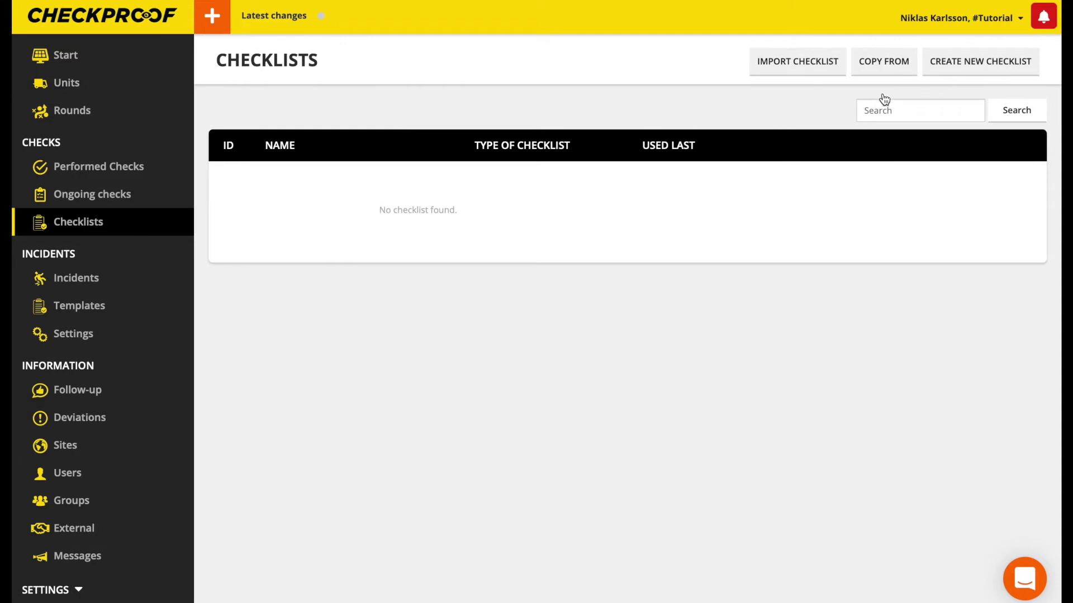
left_click(956, 59)
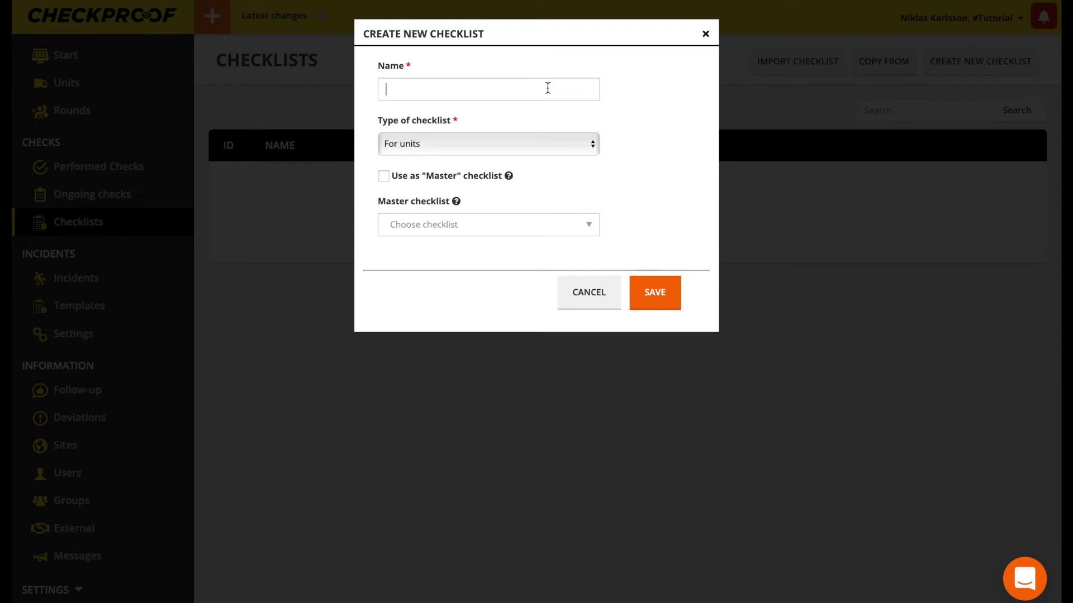
type("Object 123")
left_click(647, 290)
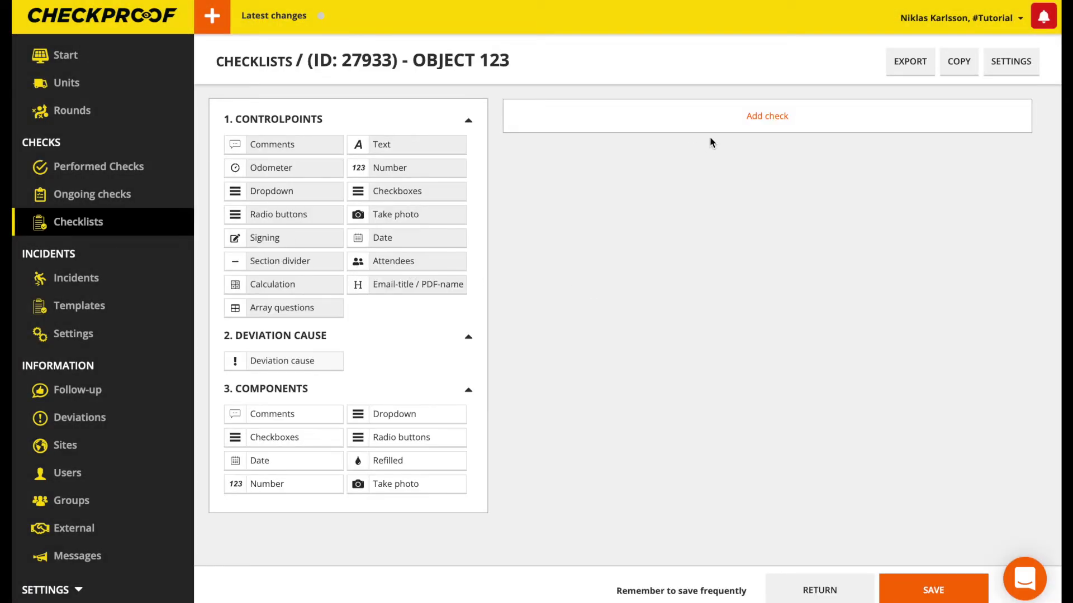
Step: Add a Daily check and a Weekly check, placing a Text control point in the daily one
left_click(753, 120)
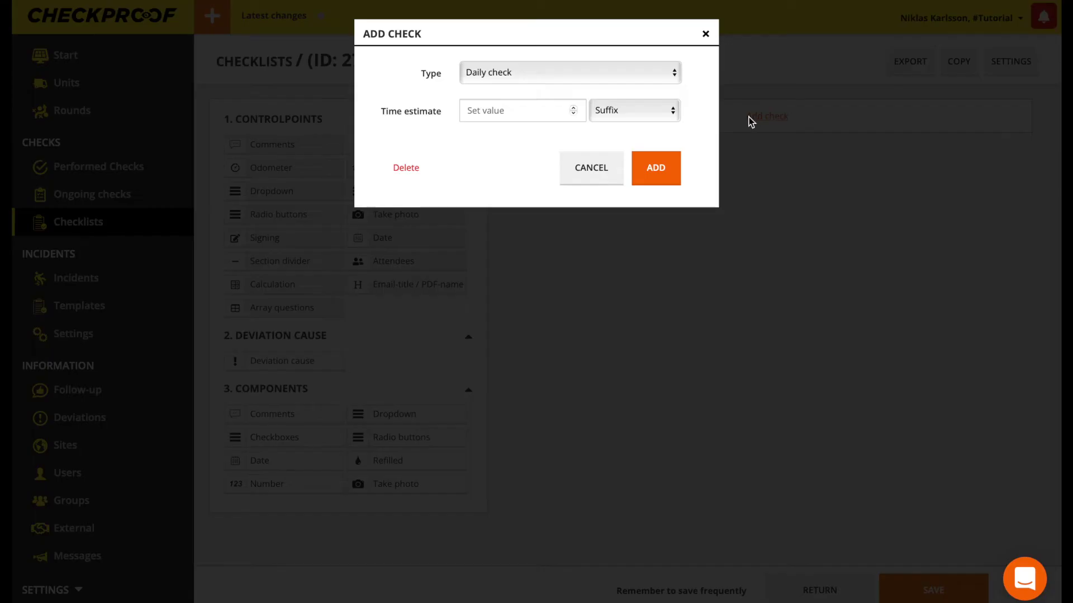
left_click(657, 169)
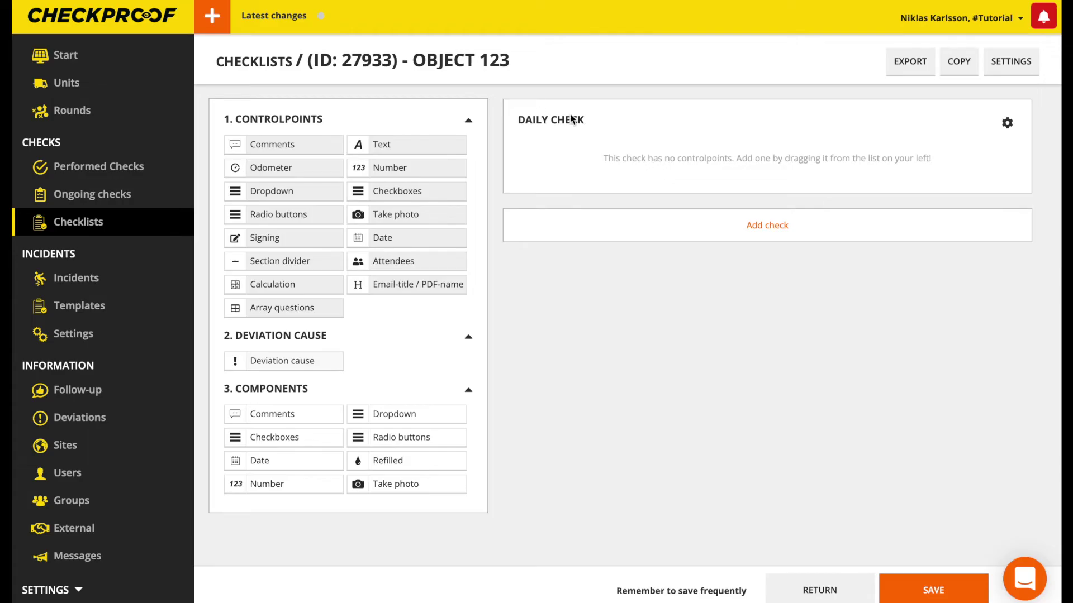
left_click(767, 226)
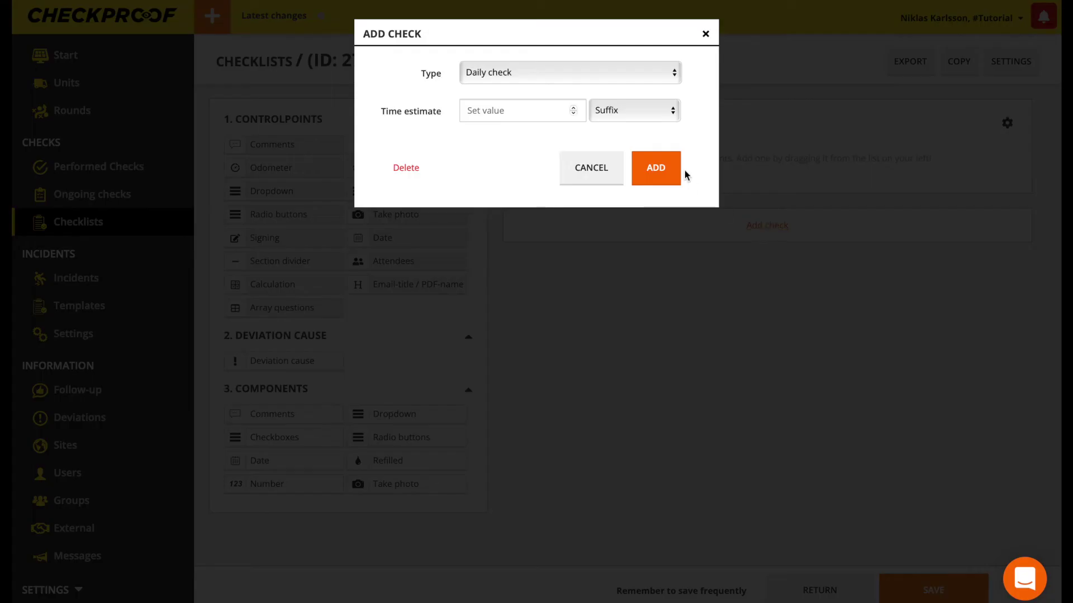
left_click(663, 79)
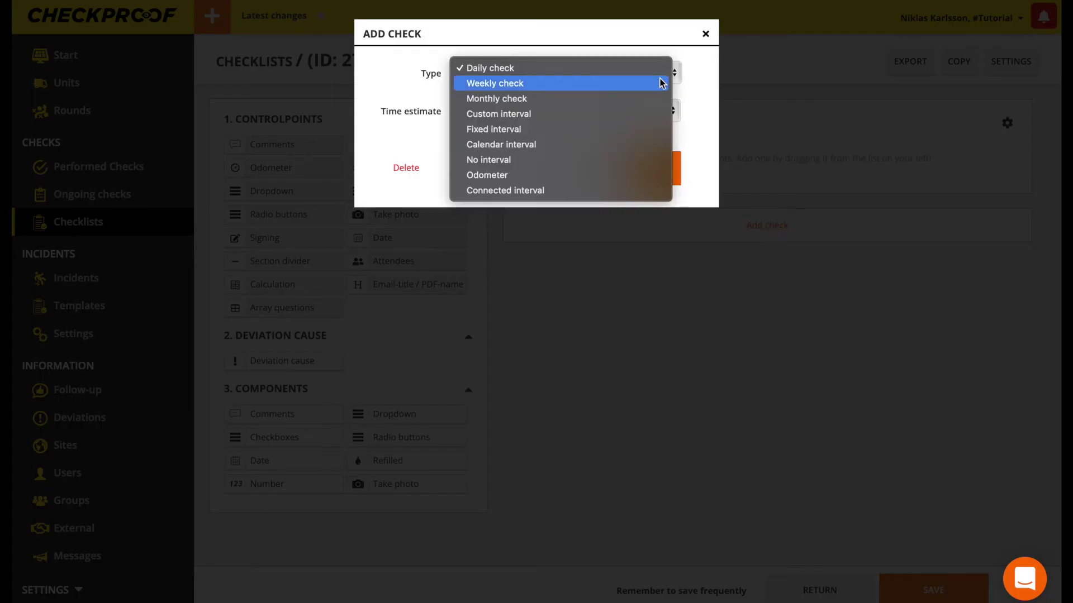
left_click(511, 86)
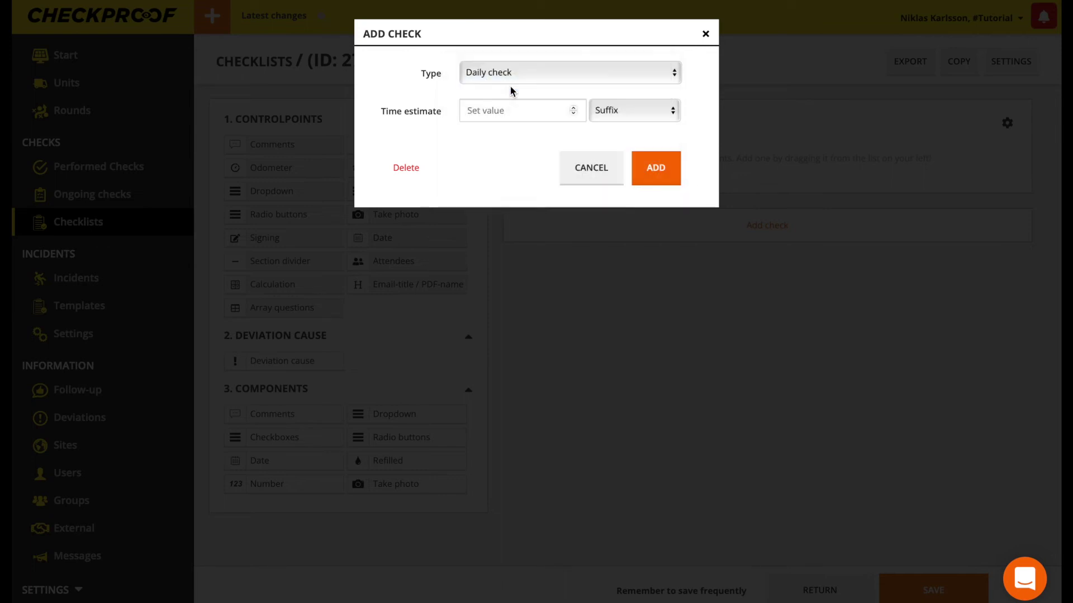
left_click(648, 168)
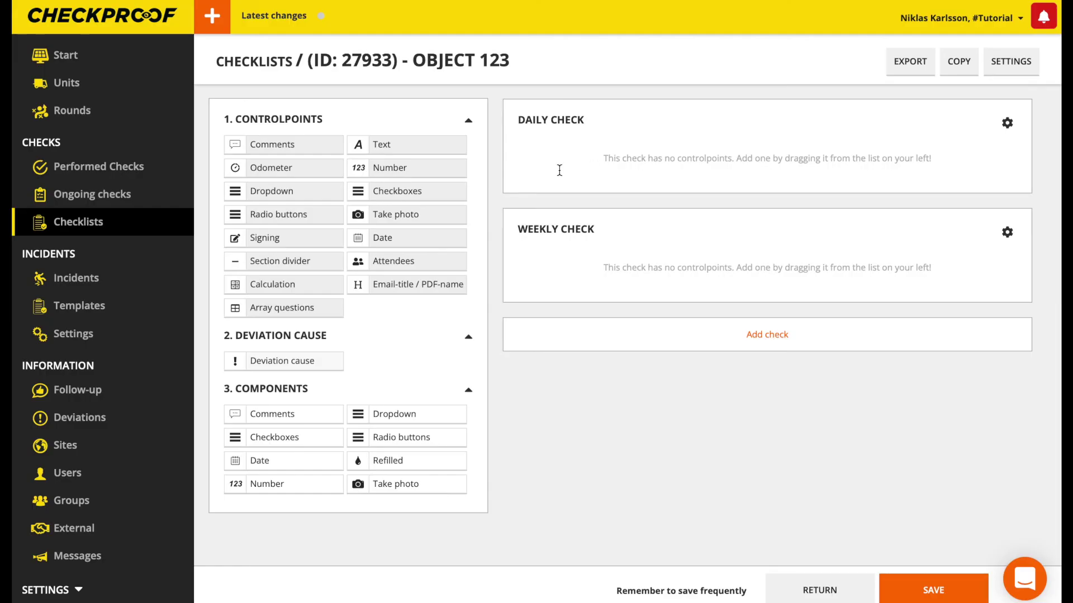
left_click_drag(390, 144, 714, 140)
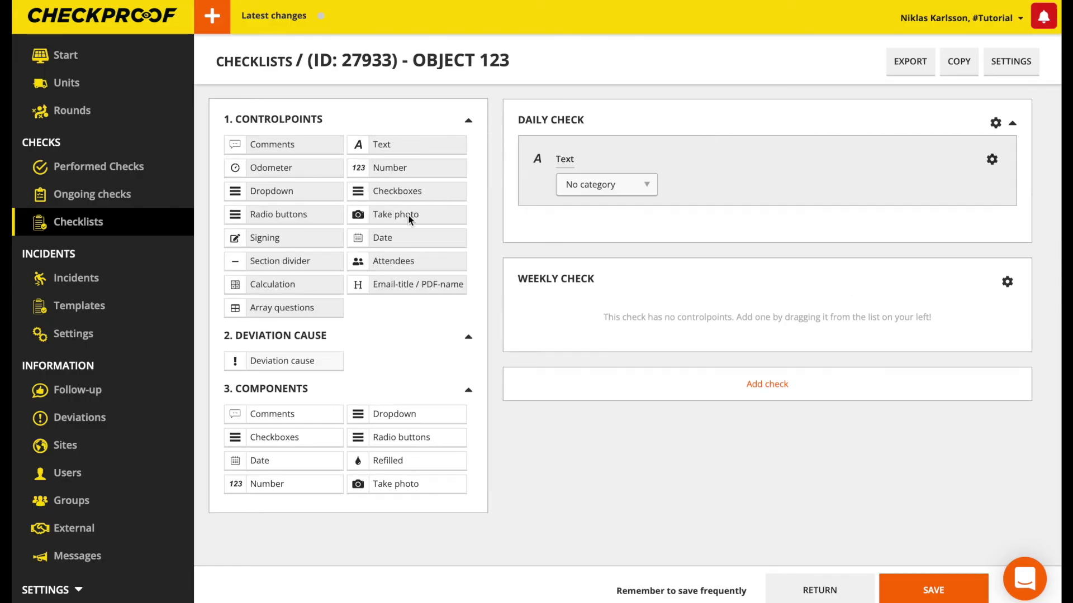
Step: Add Take photo with a Deviation cause to the daily check, save, and go to Units
left_click_drag(412, 219, 695, 230)
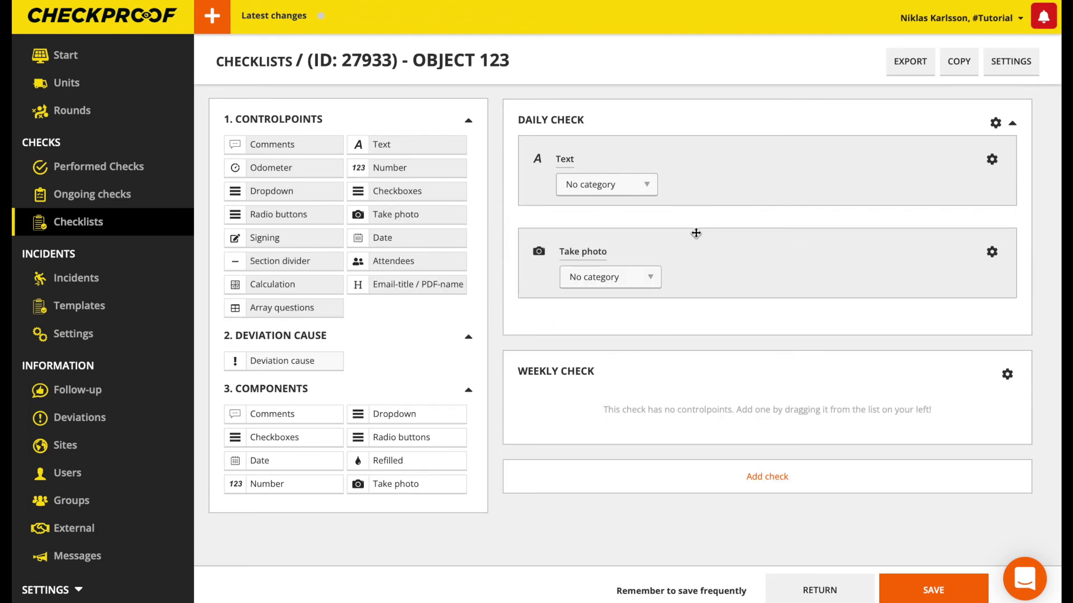
left_click_drag(316, 363, 708, 302)
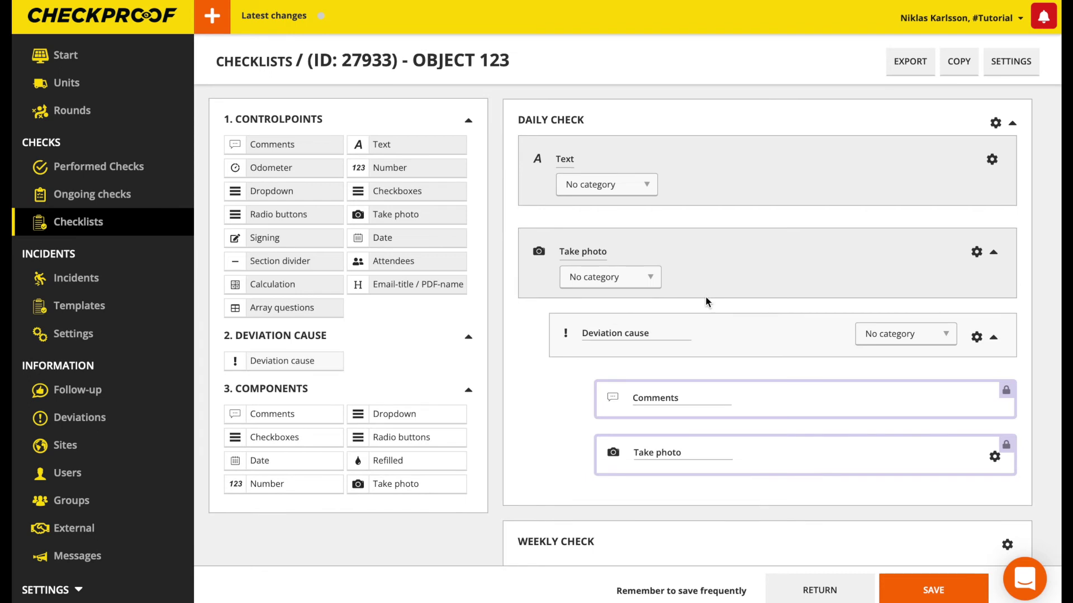
left_click(920, 595)
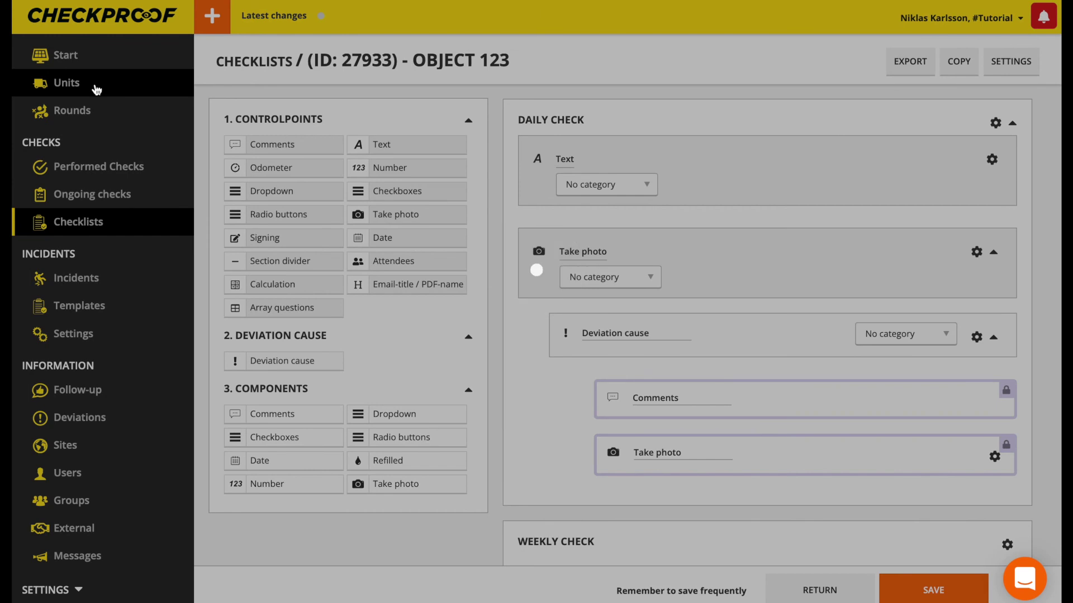
left_click(96, 90)
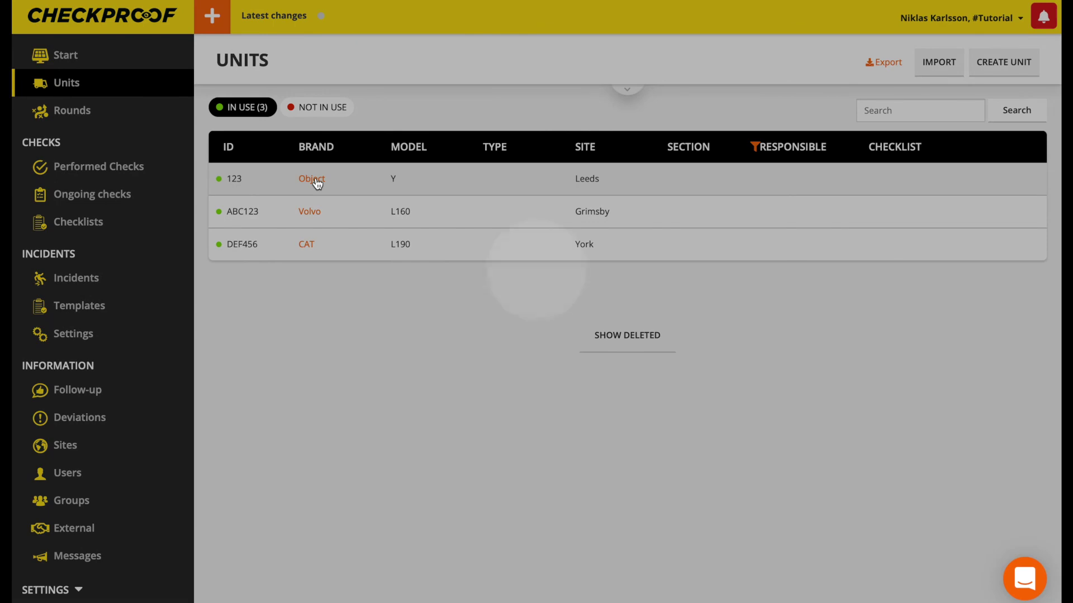
Step: Edit unit 123 Object Y to use the Object 123 checklist and save it
left_click(314, 180)
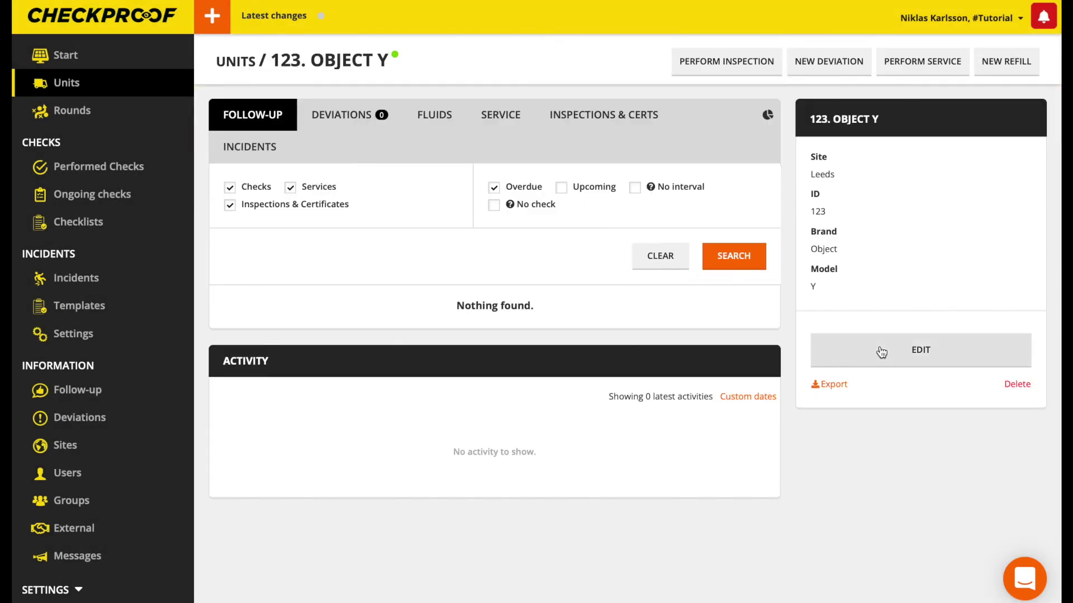
left_click(881, 352)
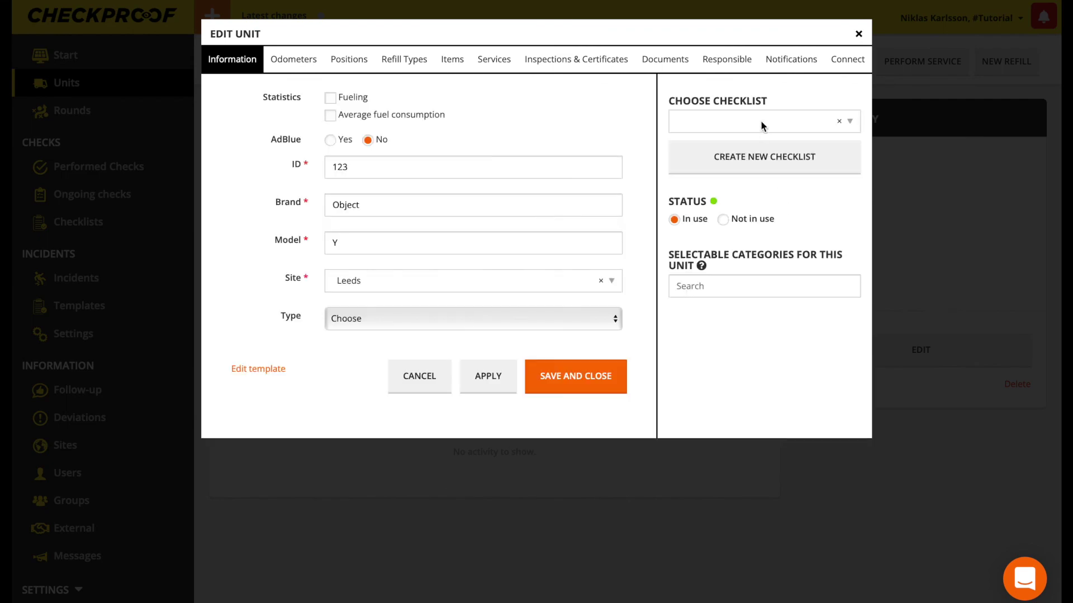
left_click(761, 123)
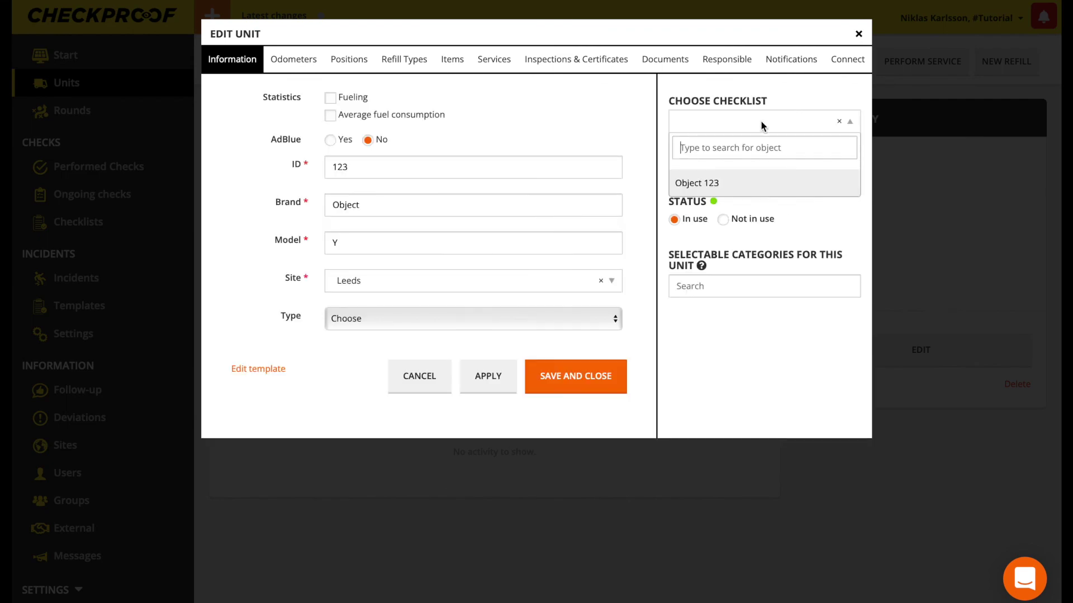
left_click(703, 184)
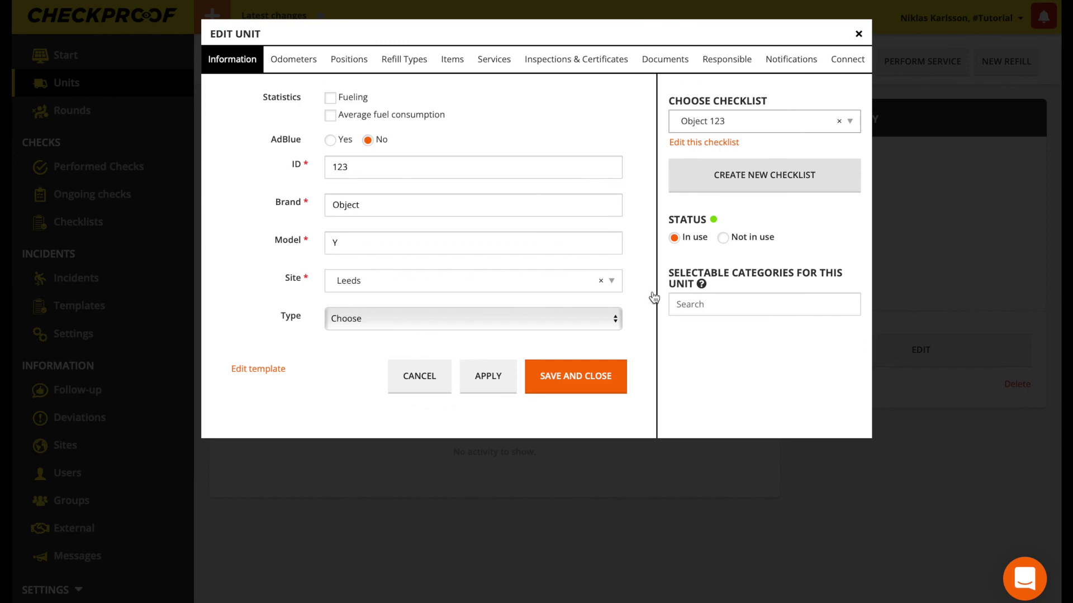
left_click(597, 373)
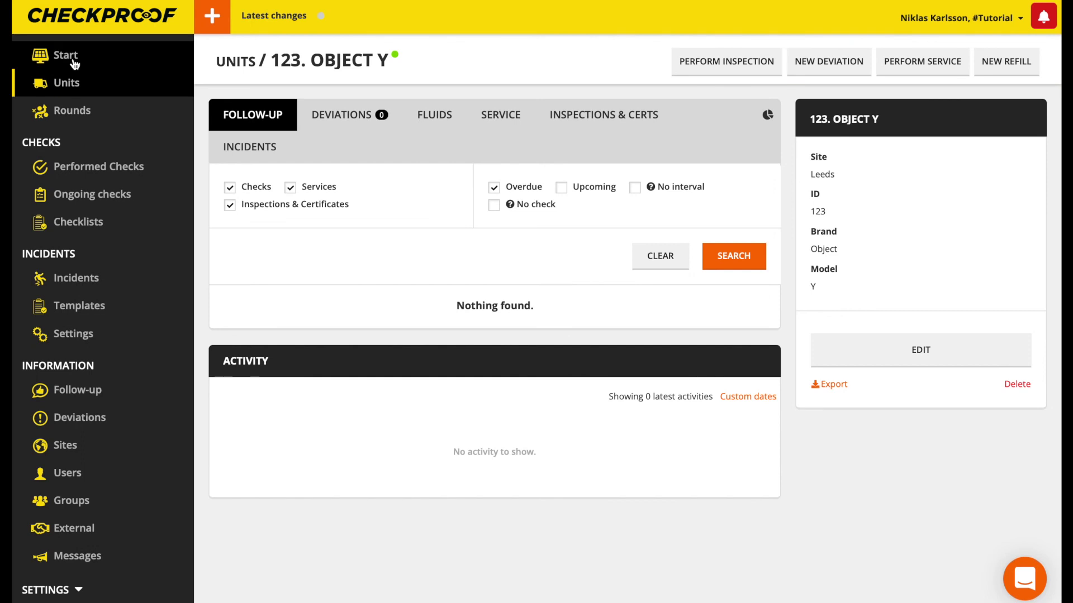
Step: Return to the Start dashboard via the sidebar
left_click(75, 63)
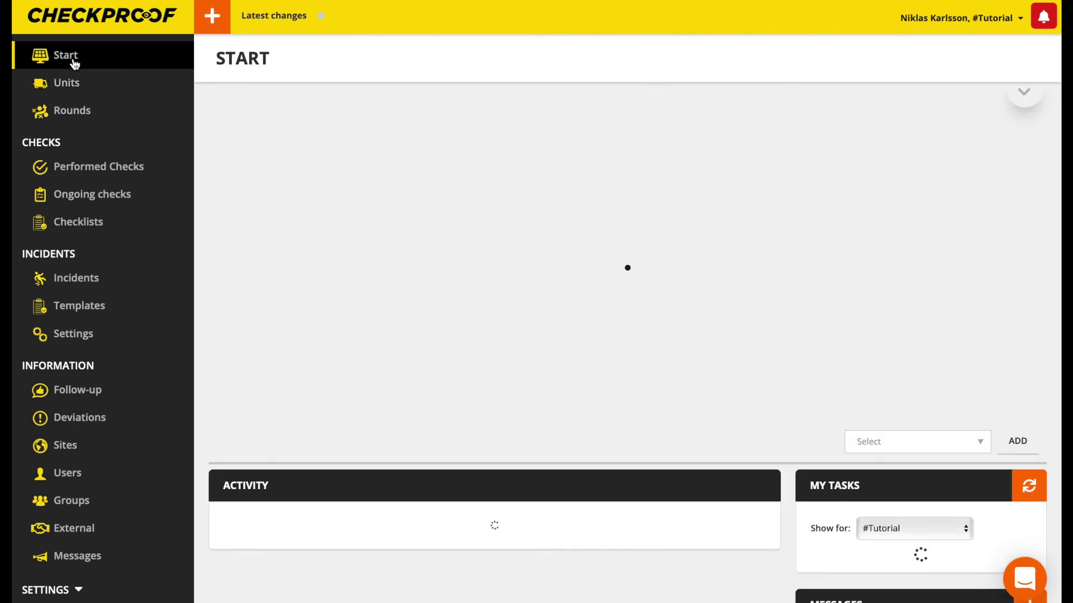